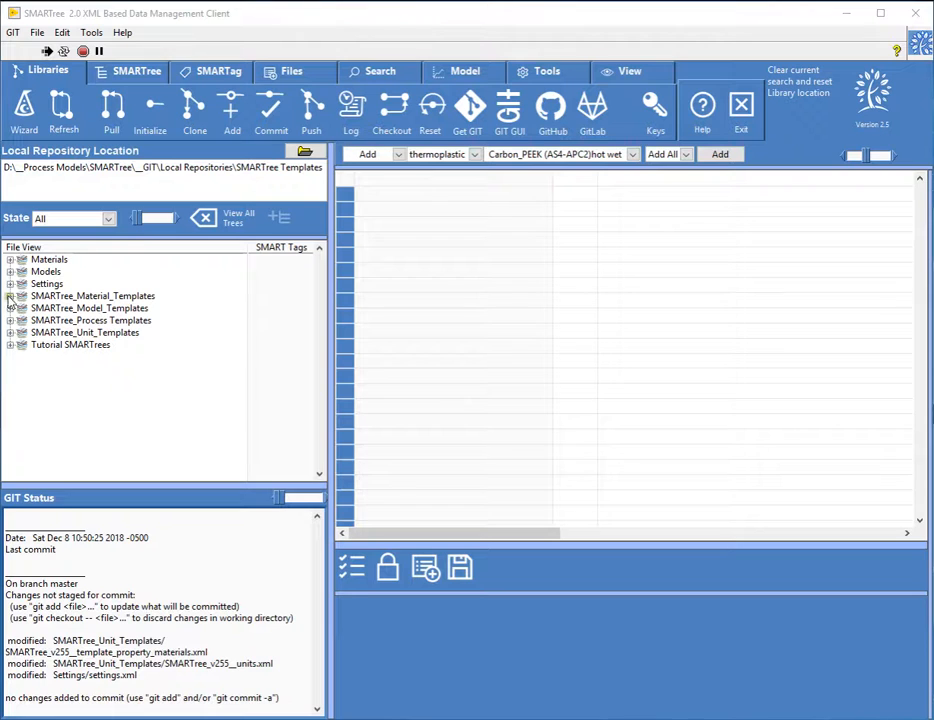
# Expand Materials, Composite Materials and Unidirectional Laminas, and show the Set as options for APC (PEI) AS4 -12K Prepreg
pyautogui.click(9, 260)
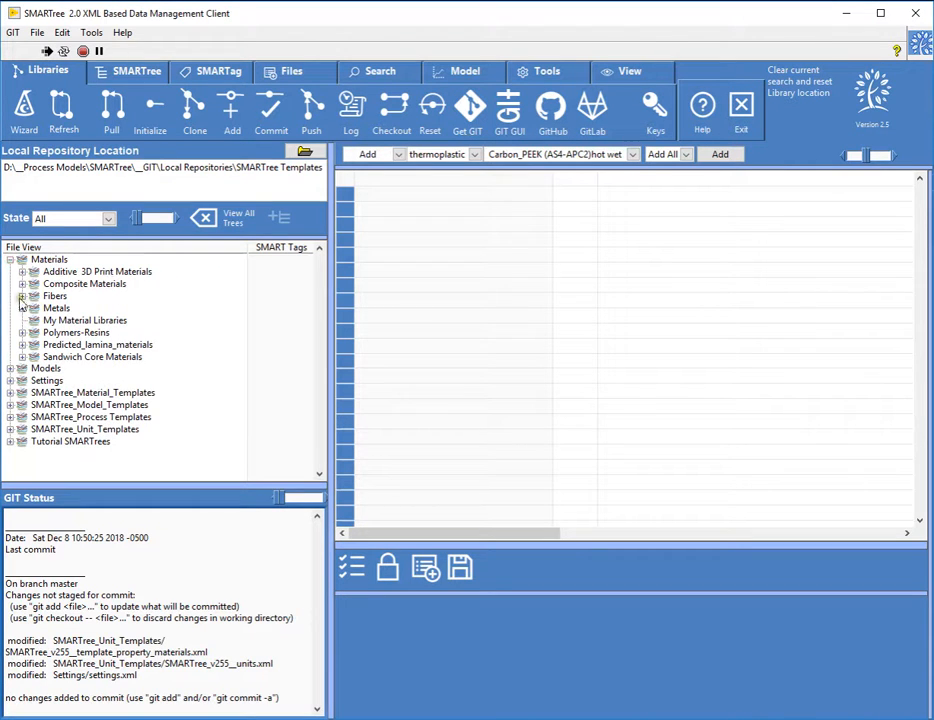
pyautogui.click(22, 284)
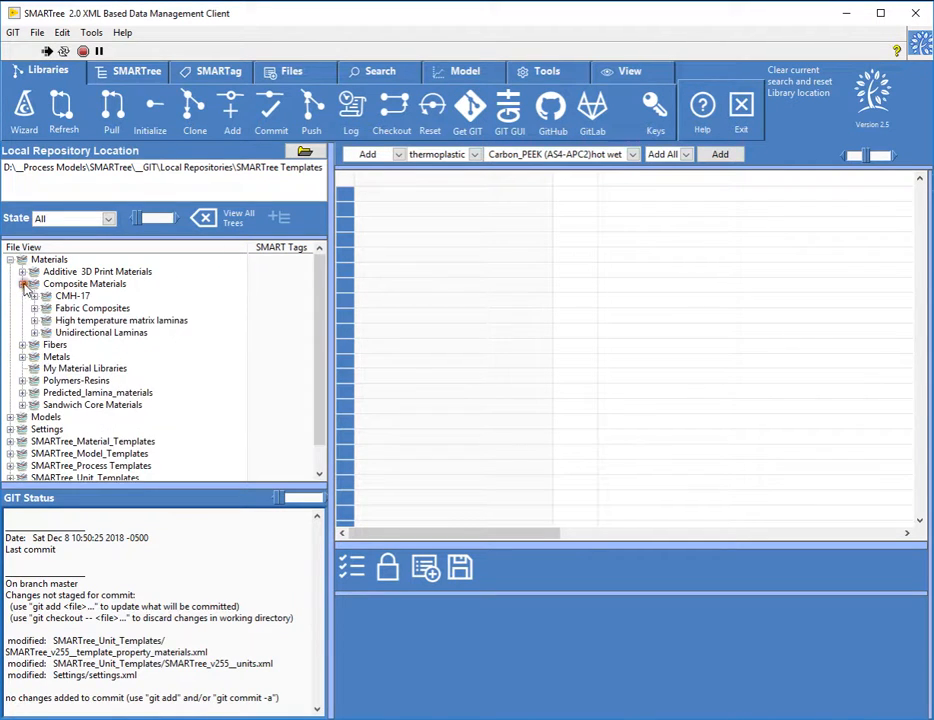
pyautogui.click(34, 332)
pyautogui.rightClick(127, 346)
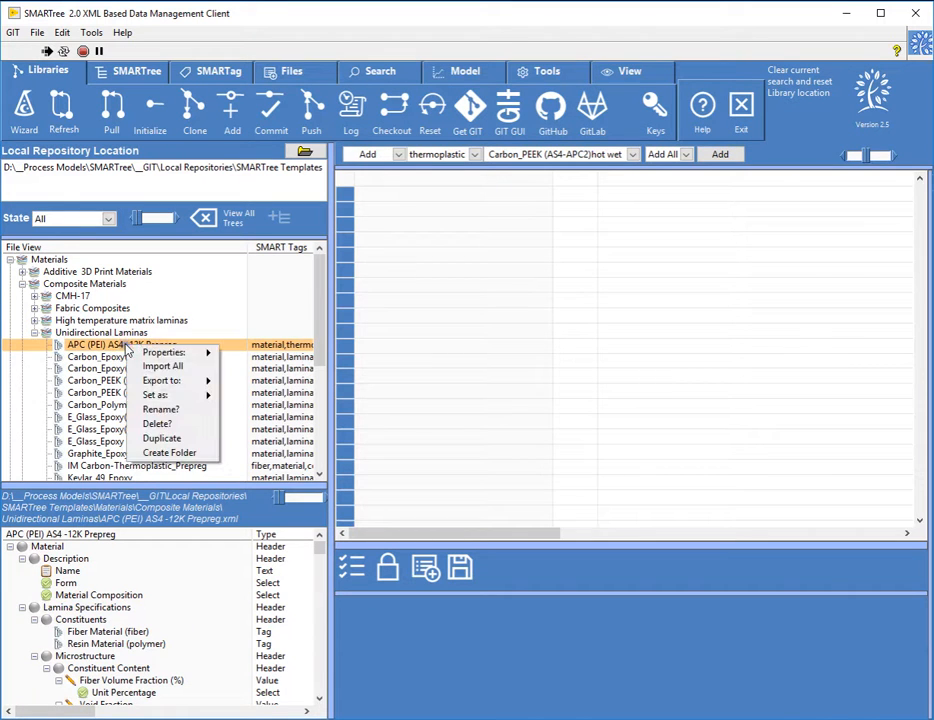
pyautogui.moveTo(178, 396)
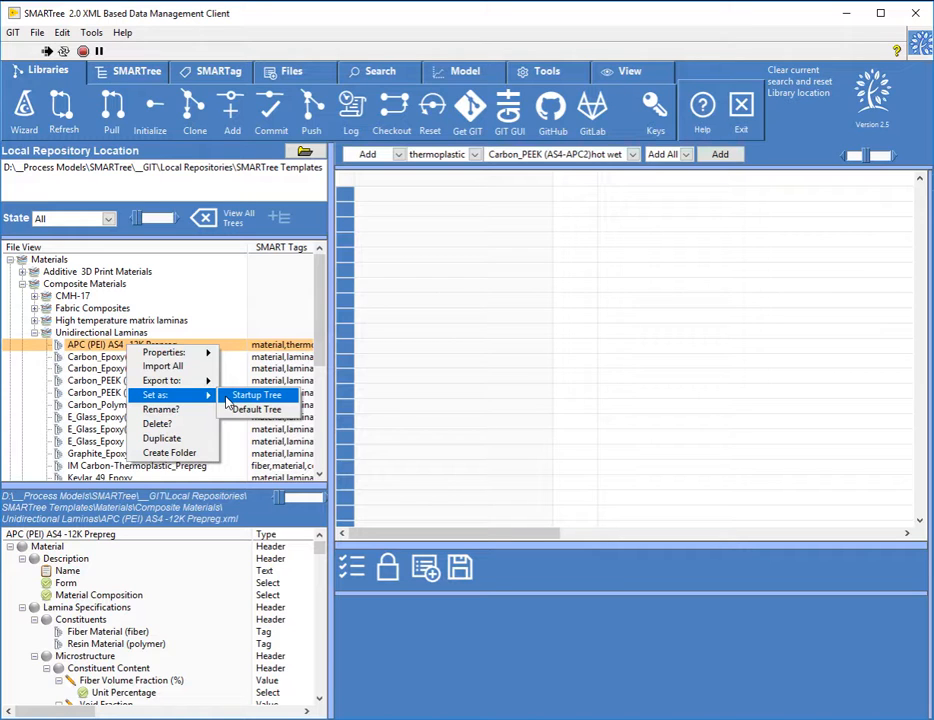
# Check the available startup file commands, and close them without choosing one
pyautogui.click(42, 32)
pyautogui.click(40, 35)
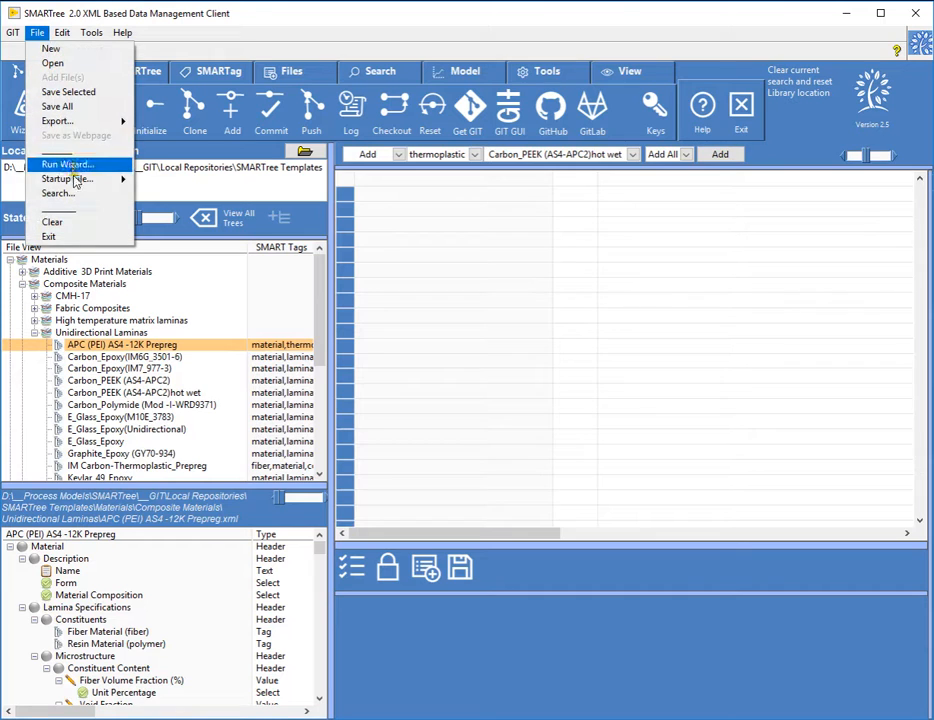
pyautogui.moveTo(80, 178)
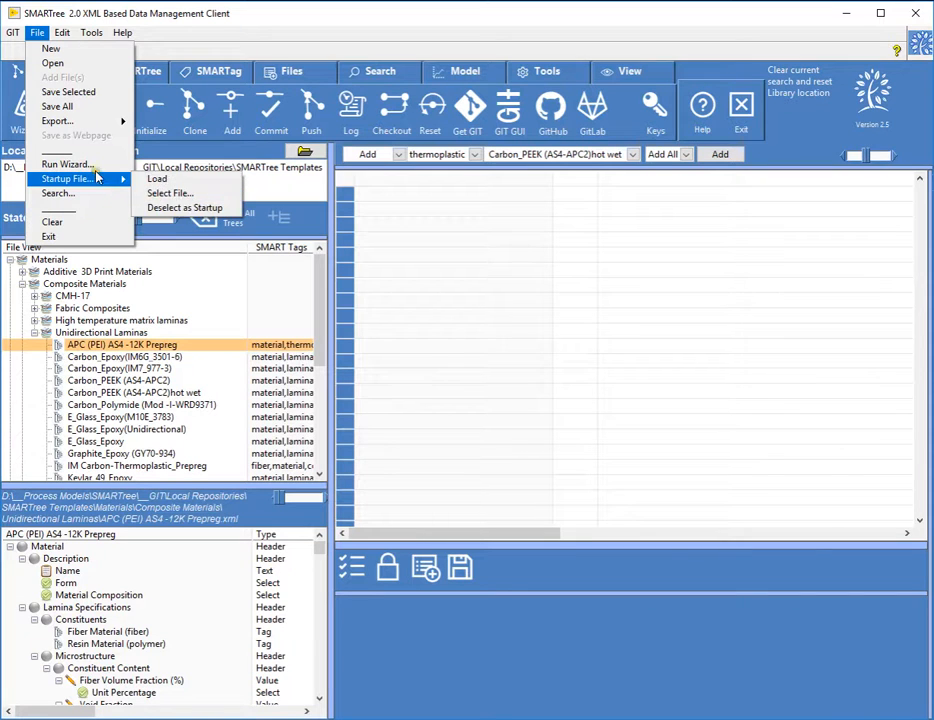
pyautogui.click(226, 14)
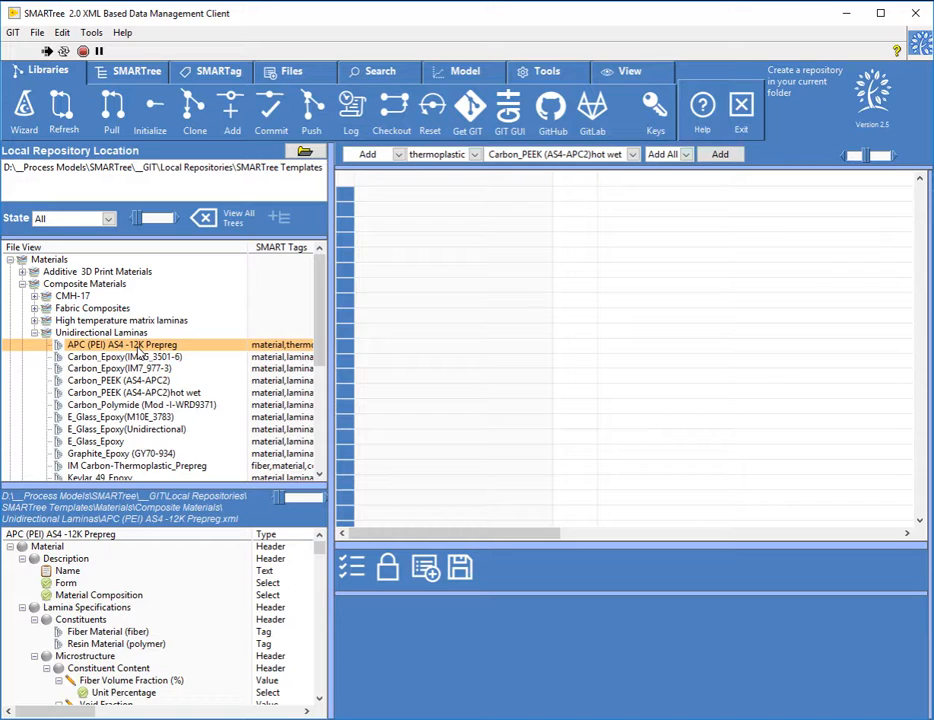
# Open a new Text element to examine its preselection list and title field, and cancel it without adding anything
pyautogui.moveTo(333, 308); pyautogui.dragTo(358, 306)
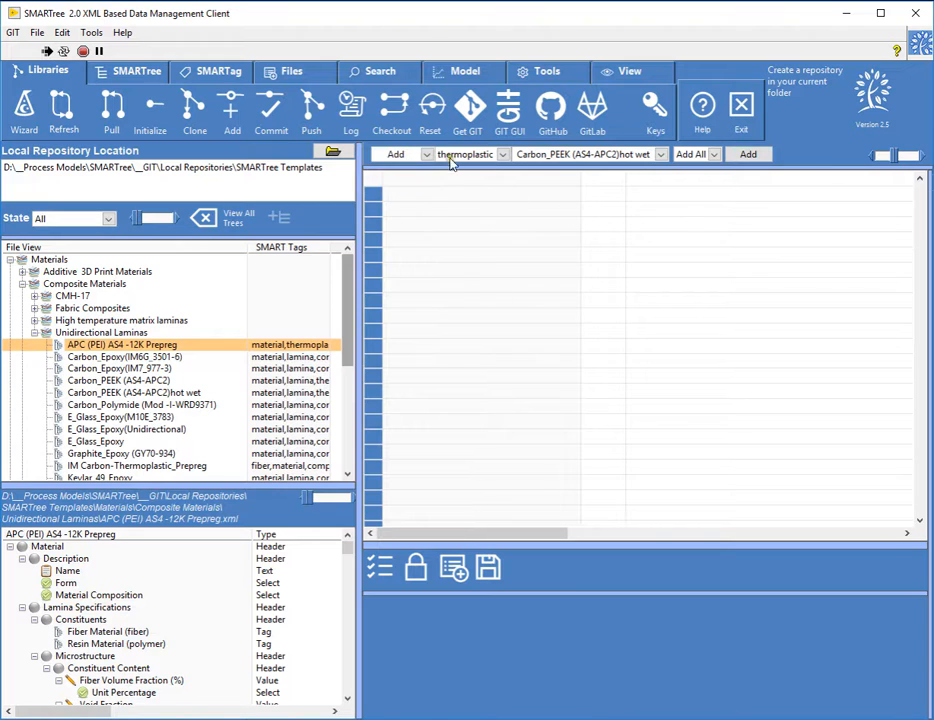
pyautogui.click(400, 154)
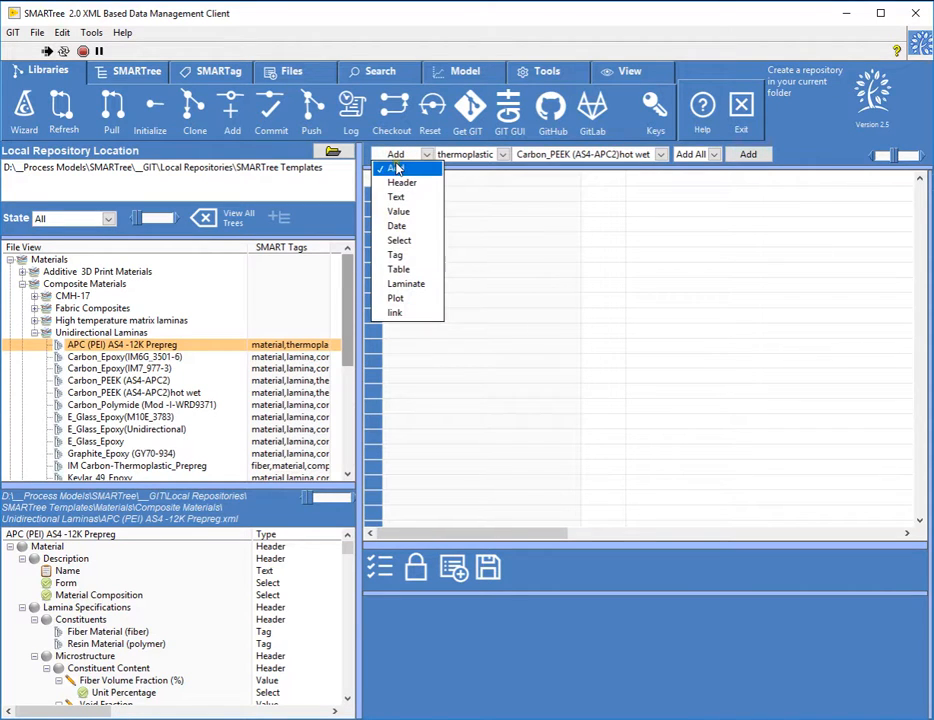
pyautogui.click(398, 197)
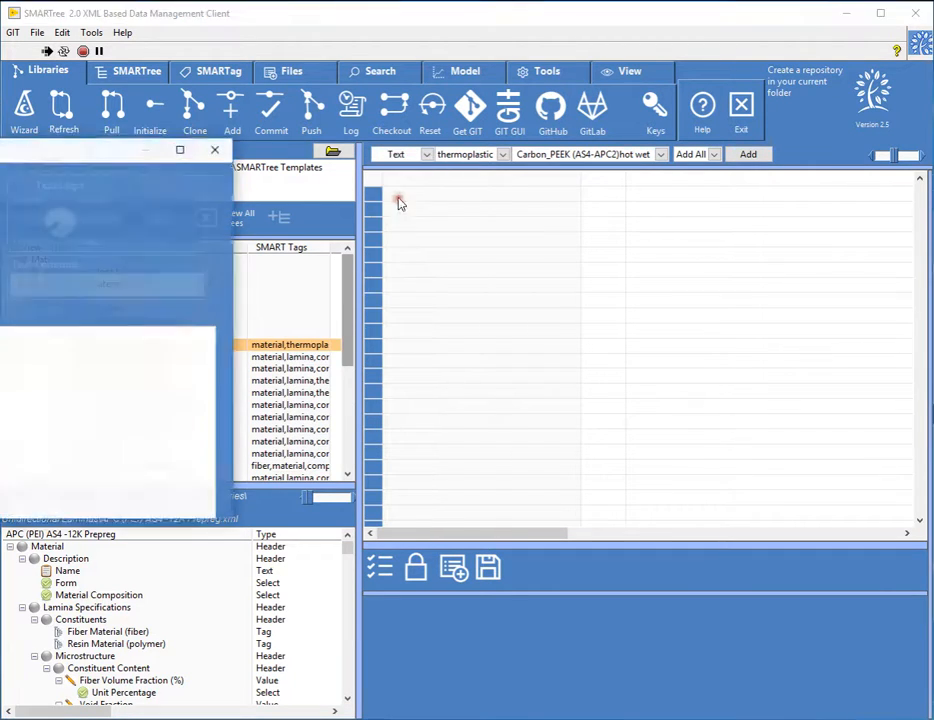
pyautogui.moveTo(115, 150); pyautogui.dragTo(474, 146)
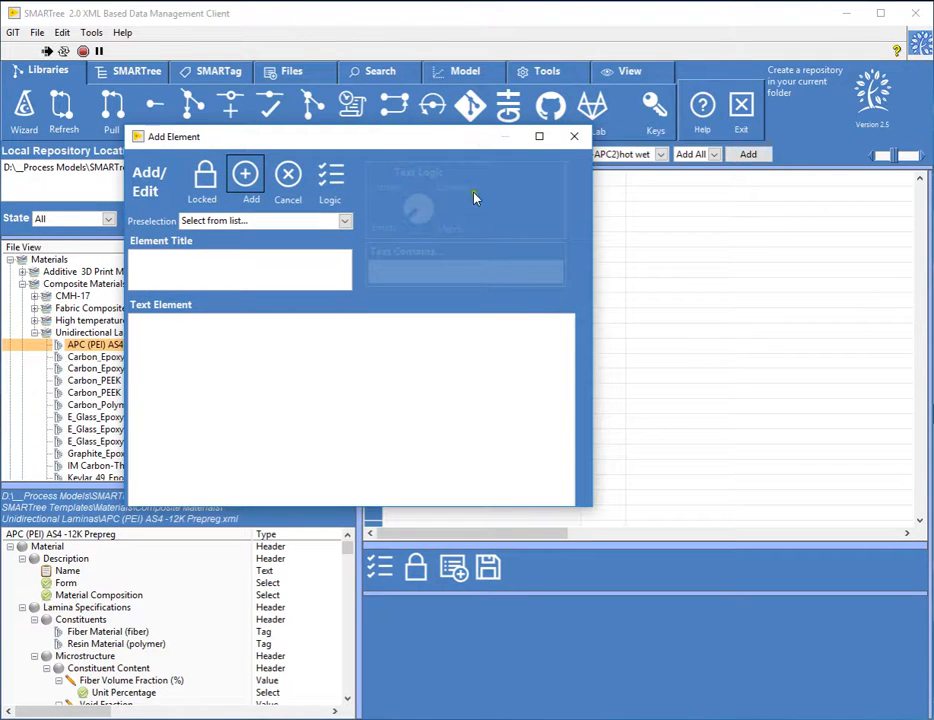
pyautogui.click(238, 221)
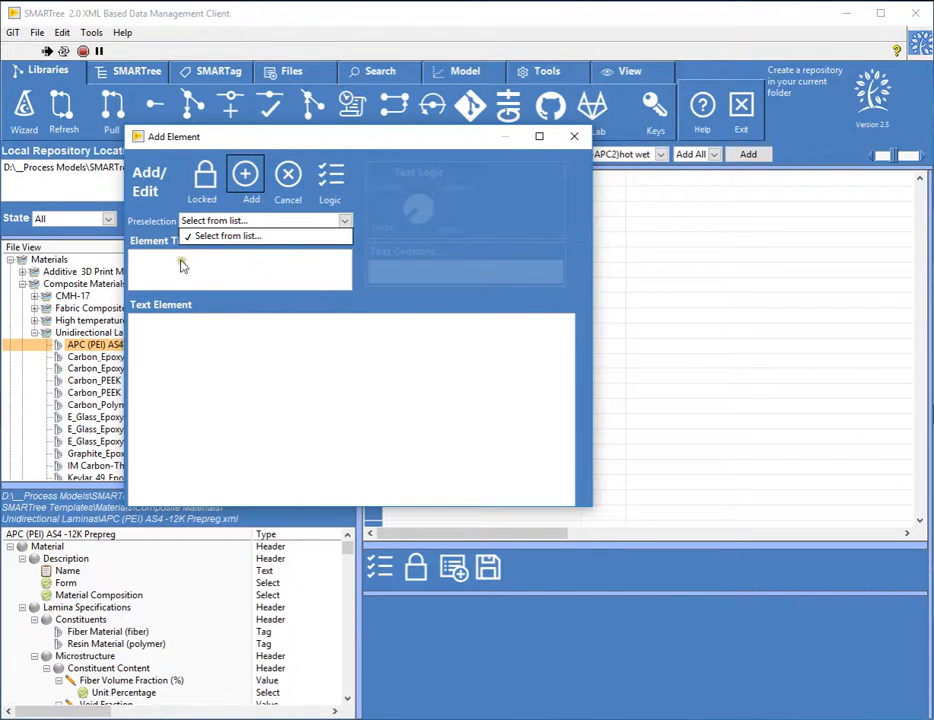
pyautogui.click(297, 249)
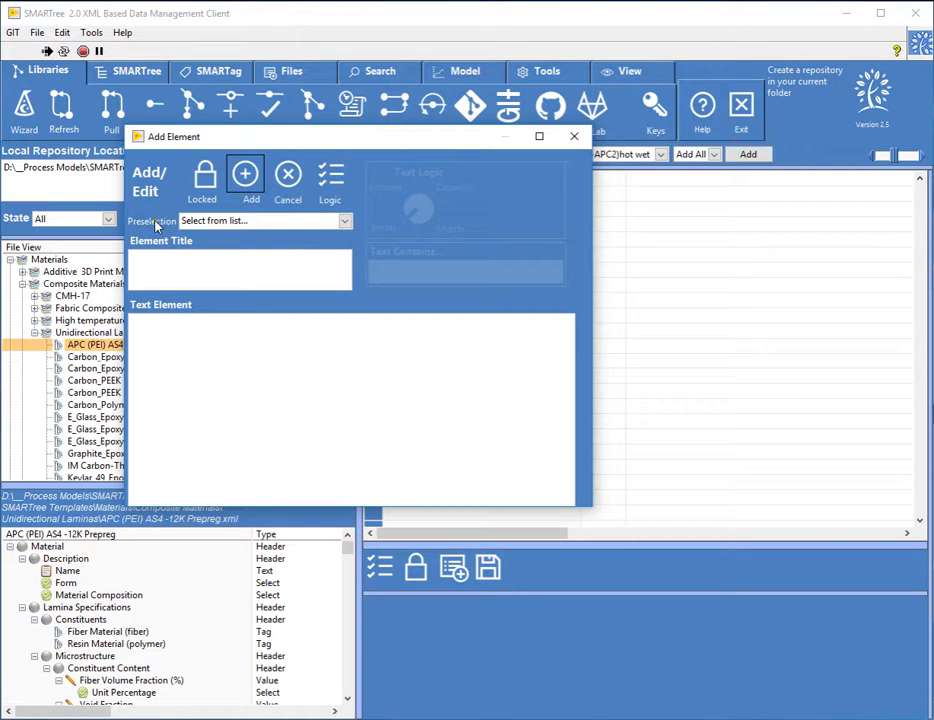
pyautogui.moveTo(344, 139); pyautogui.dragTo(539, 249)
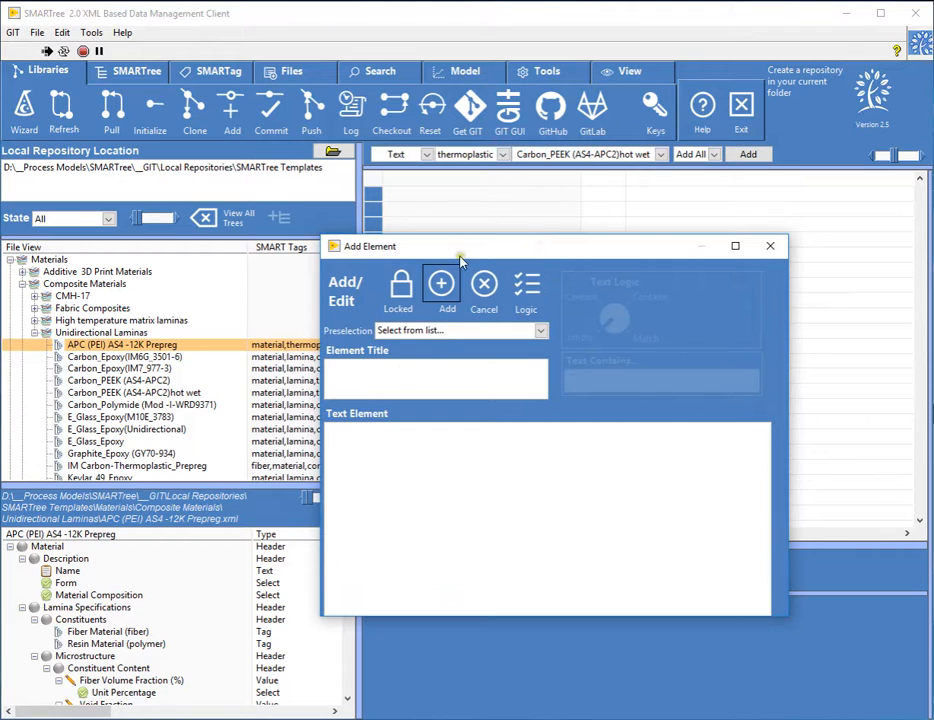
pyautogui.moveTo(459, 257); pyautogui.dragTo(420, 243)
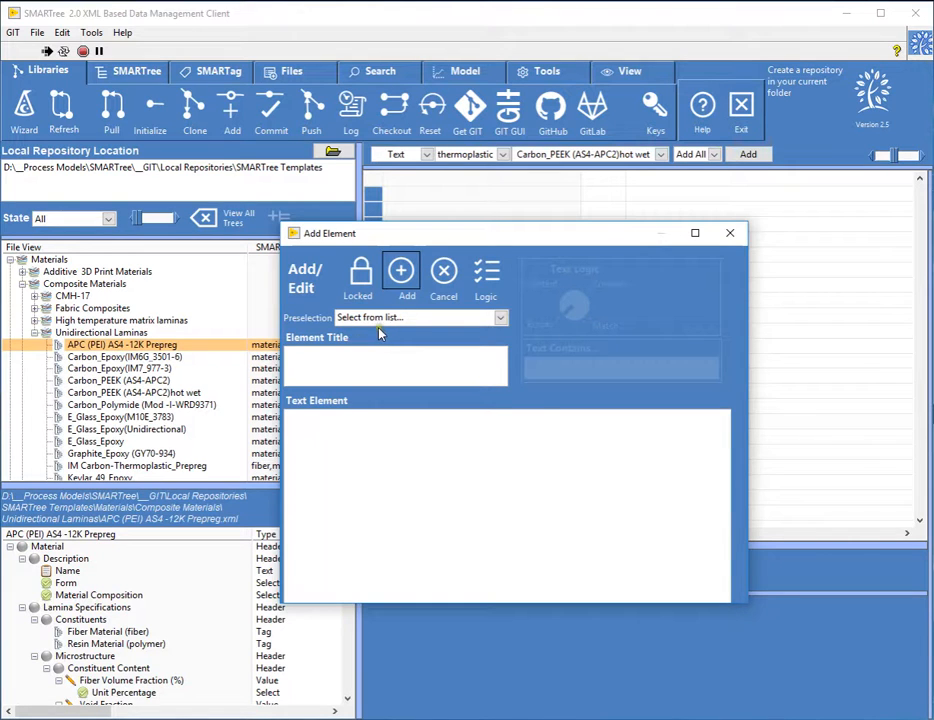
pyautogui.click(443, 272)
# Collapse the Unidirectional Laminas and Composite Materials folders, and expand the SMARTree_Unit_Templates folder
pyautogui.moveTo(355, 305); pyautogui.dragTo(372, 306)
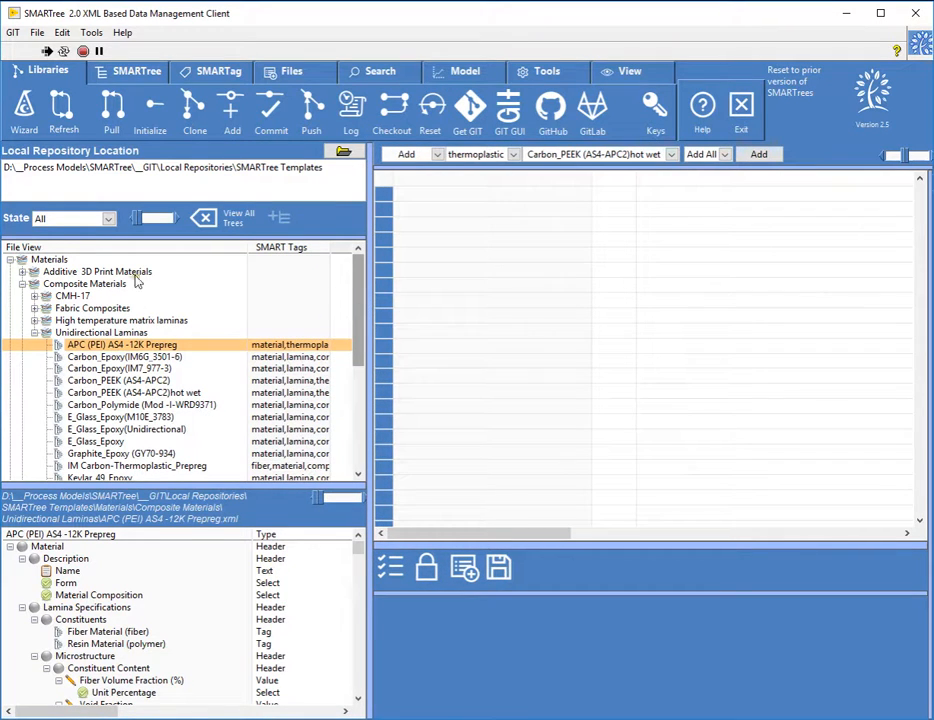
pyautogui.moveTo(363, 306)
pyautogui.mouseDown()
pyautogui.moveTo(360, 366)
pyautogui.moveTo(363, 284)
pyautogui.mouseUp()
pyautogui.click(34, 332)
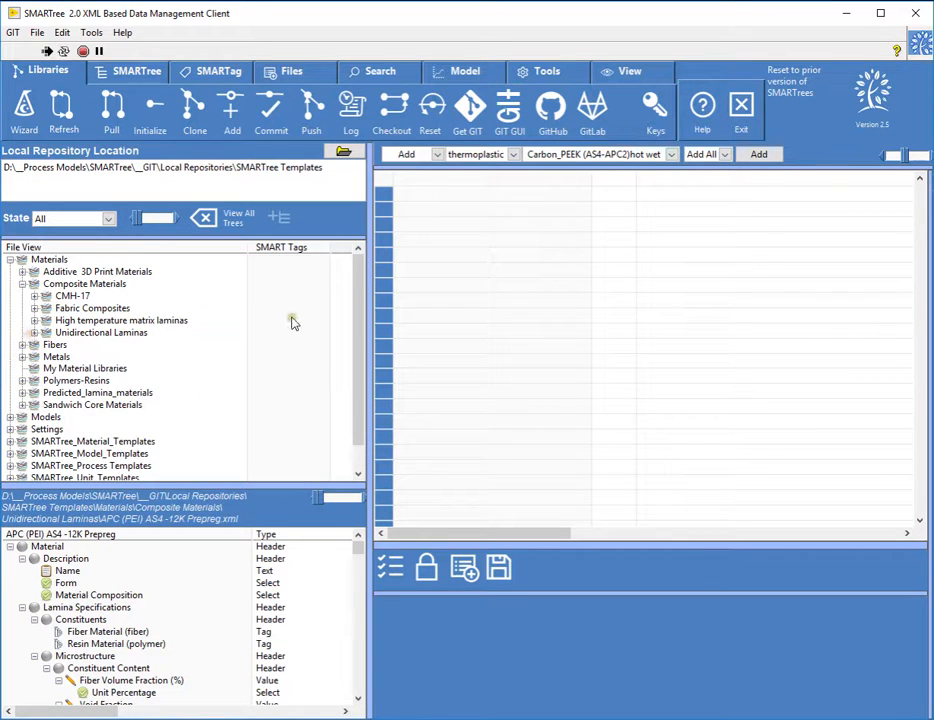
pyautogui.moveTo(358, 308); pyautogui.dragTo(356, 364)
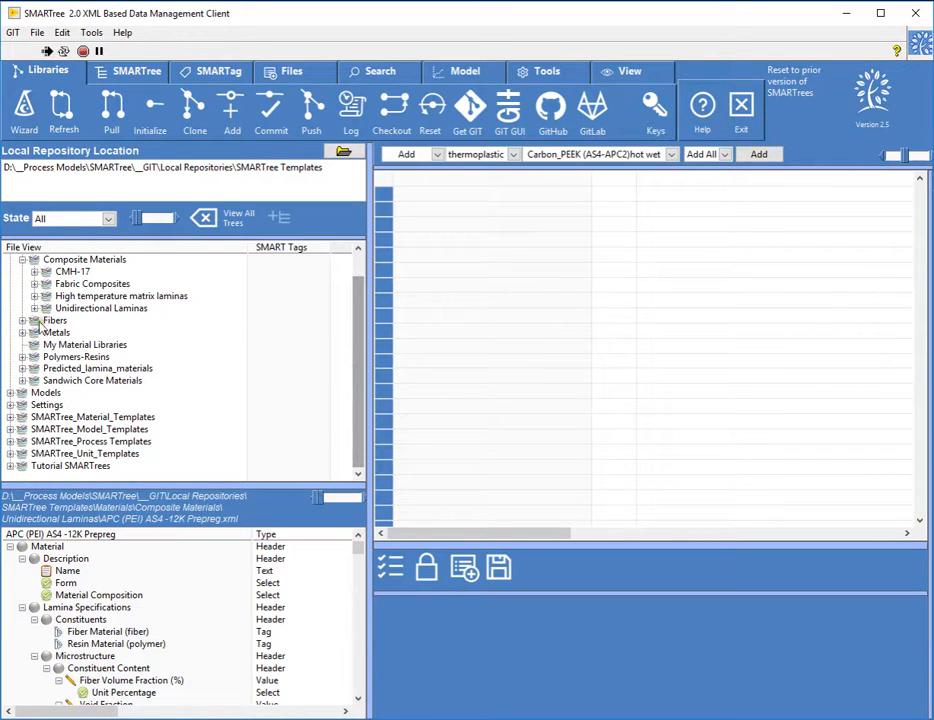
pyautogui.scroll(1, 90, 327)
pyautogui.click(22, 283)
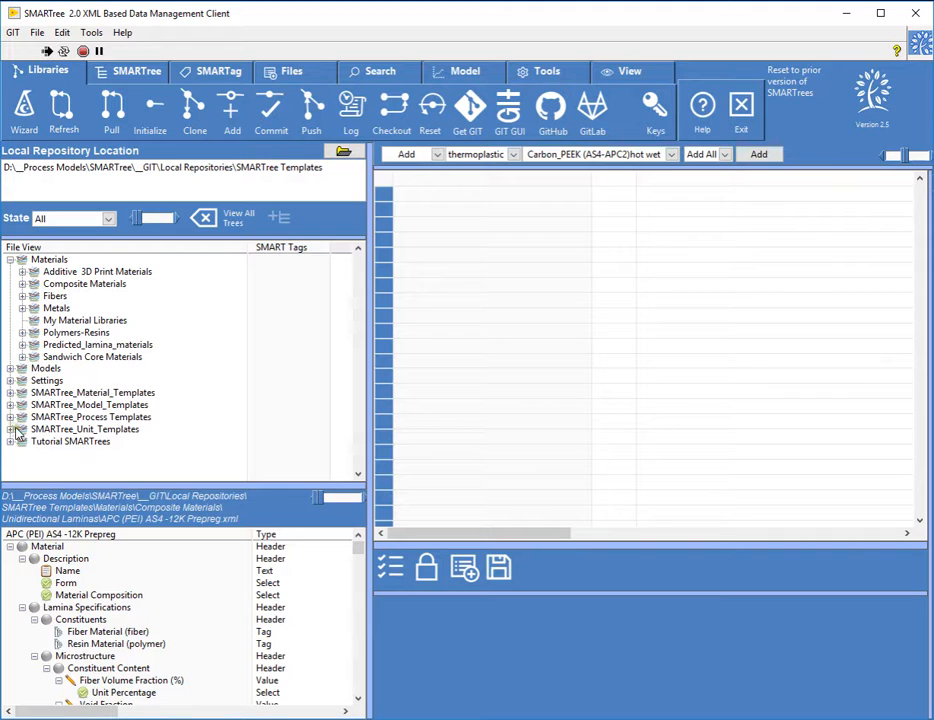
pyautogui.click(10, 429)
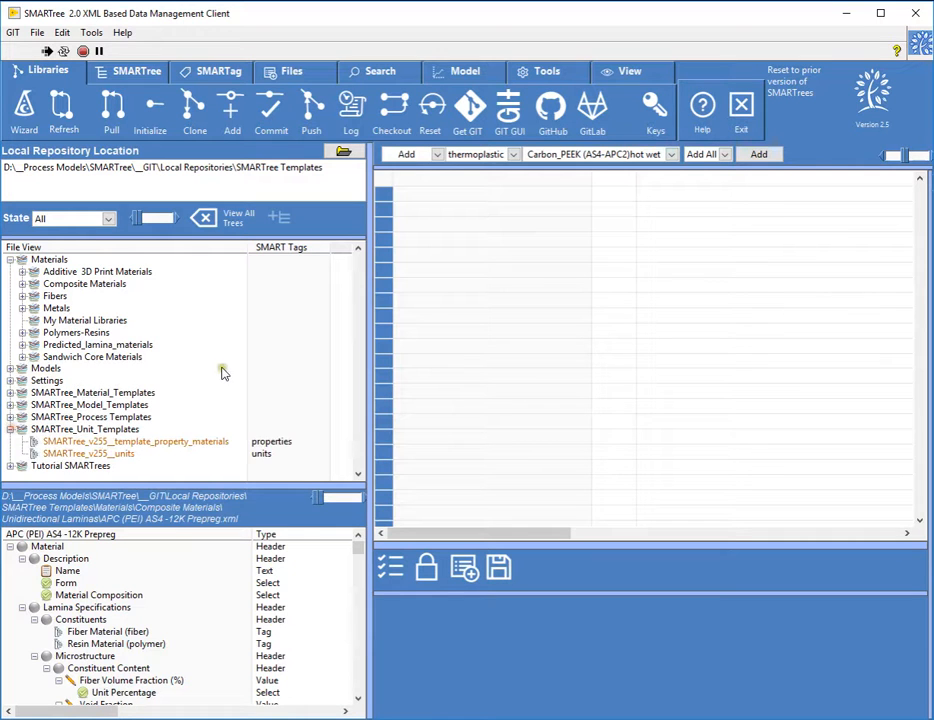
# Preview the SMARTree_v255__units and SMARTree_v255__template_property_materials trees in an enlarged preview area
pyautogui.click(153, 442)
pyautogui.click(149, 451)
pyautogui.click(160, 442)
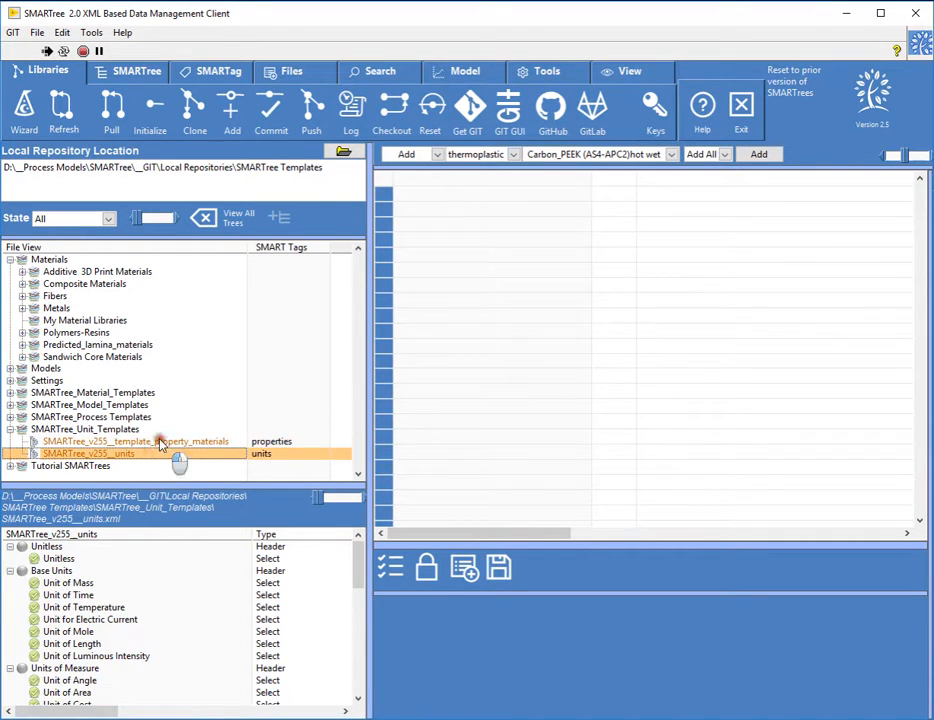
pyautogui.moveTo(367, 456); pyautogui.dragTo(391, 458)
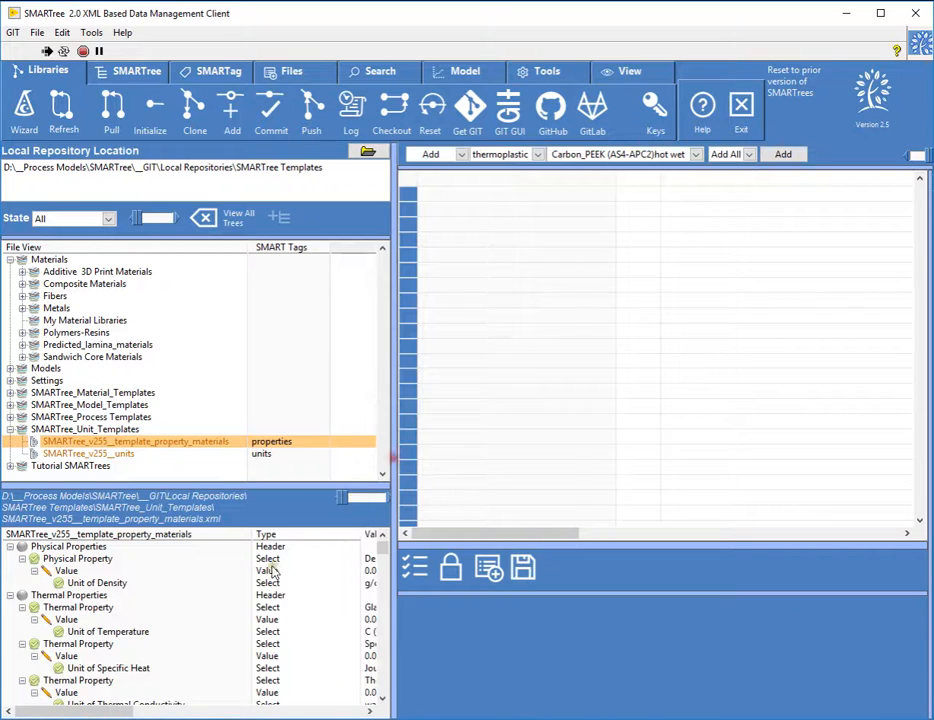
pyautogui.moveTo(218, 484); pyautogui.dragTo(222, 439)
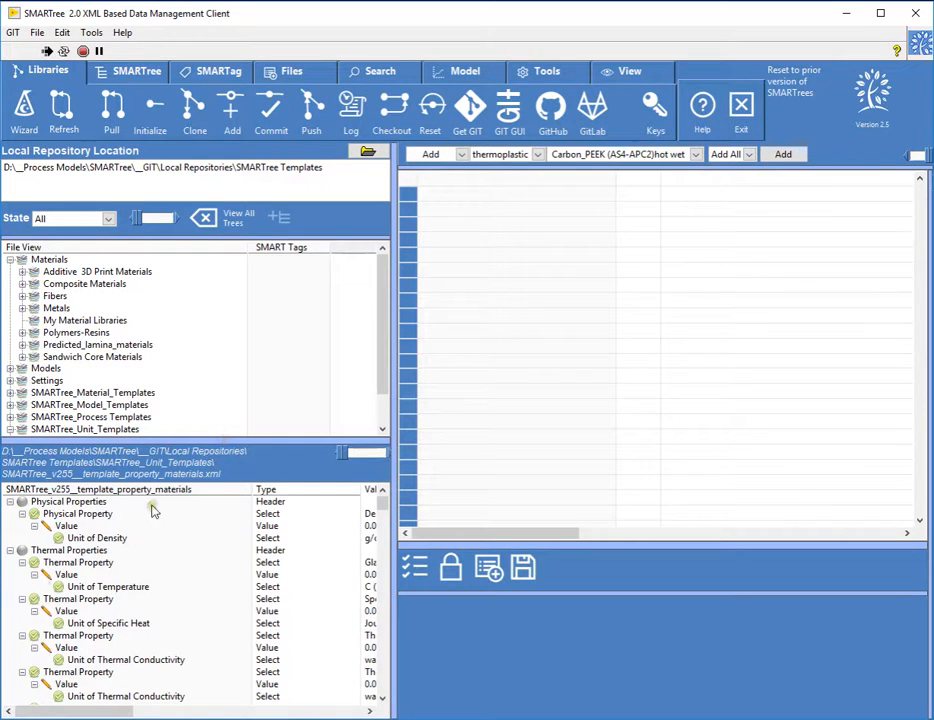
# Check the element types that can be added and the Set as options for SMARTree_v255__template_property_materials
pyautogui.click(432, 155)
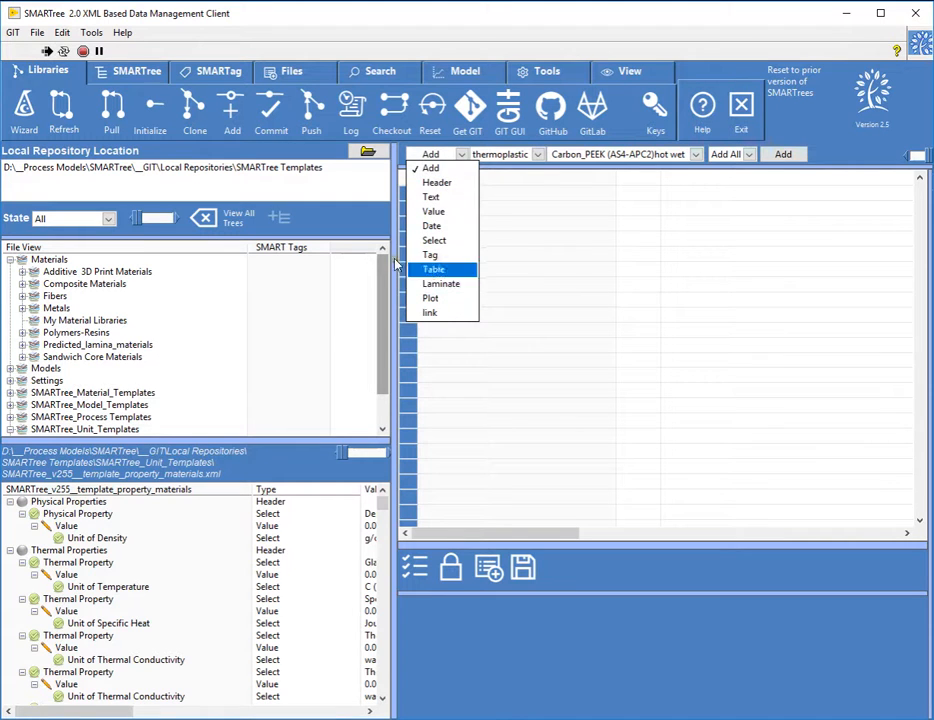
pyautogui.click(392, 20)
pyautogui.scroll(-1, 268, 392)
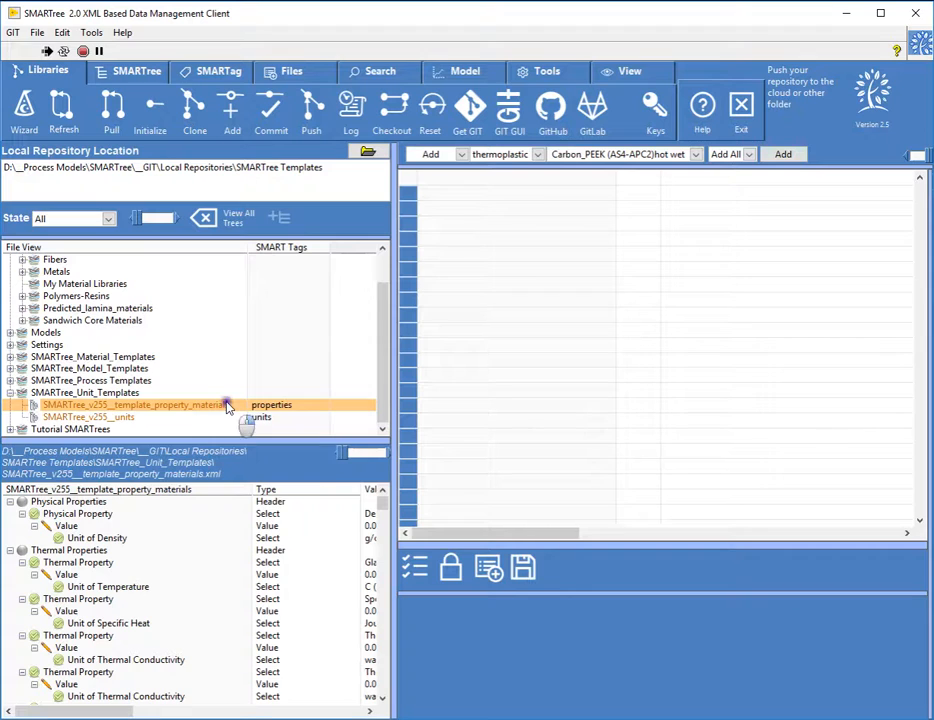
pyautogui.rightClick(228, 407)
pyautogui.moveTo(290, 455)
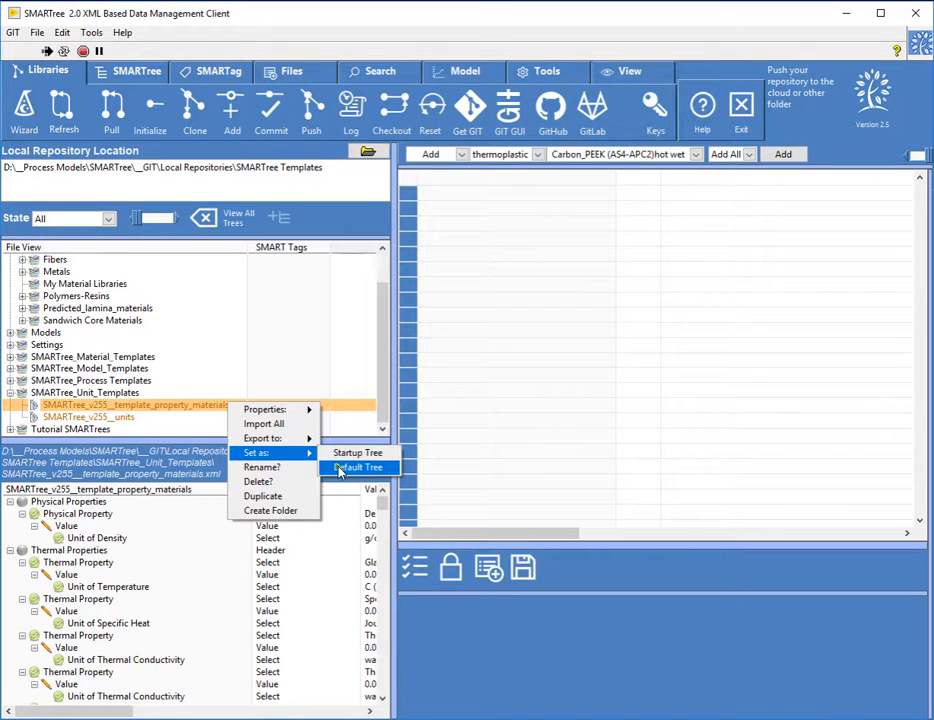
# Set the SMARTree_v255__units file as the default tree
pyautogui.click(145, 418)
pyautogui.click(135, 416)
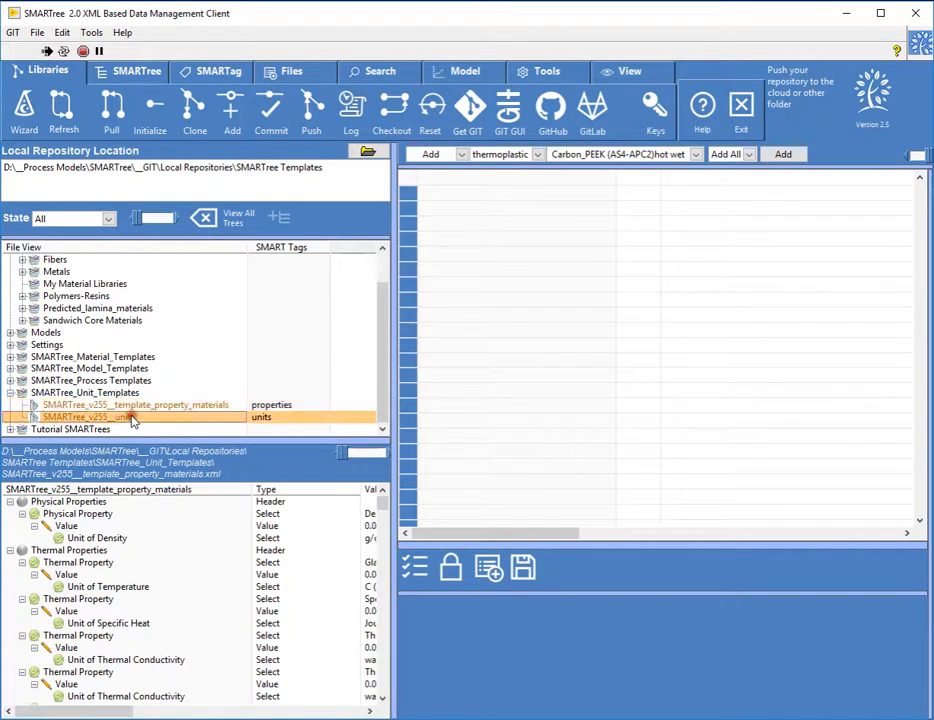
pyautogui.rightClick(190, 421)
pyautogui.moveTo(262, 471)
pyautogui.click(297, 484)
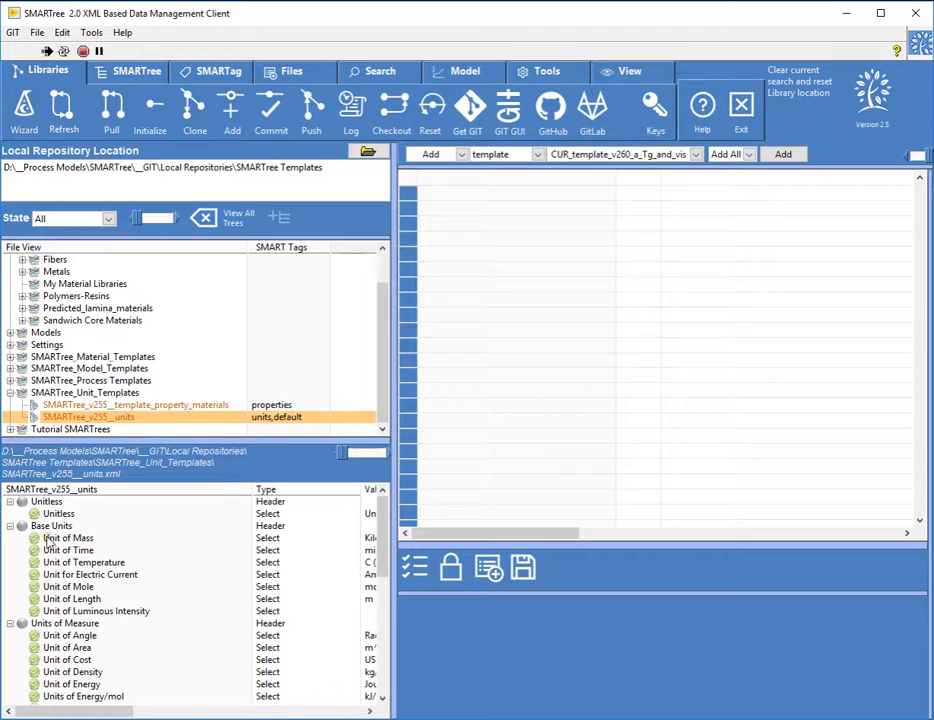
# Look through the unit definitions in the SMARTree_v255__units tree, from the base units down to statistics
pyautogui.scroll(-3, 383, 578)
pyautogui.moveTo(383, 578); pyautogui.dragTo(383, 615)
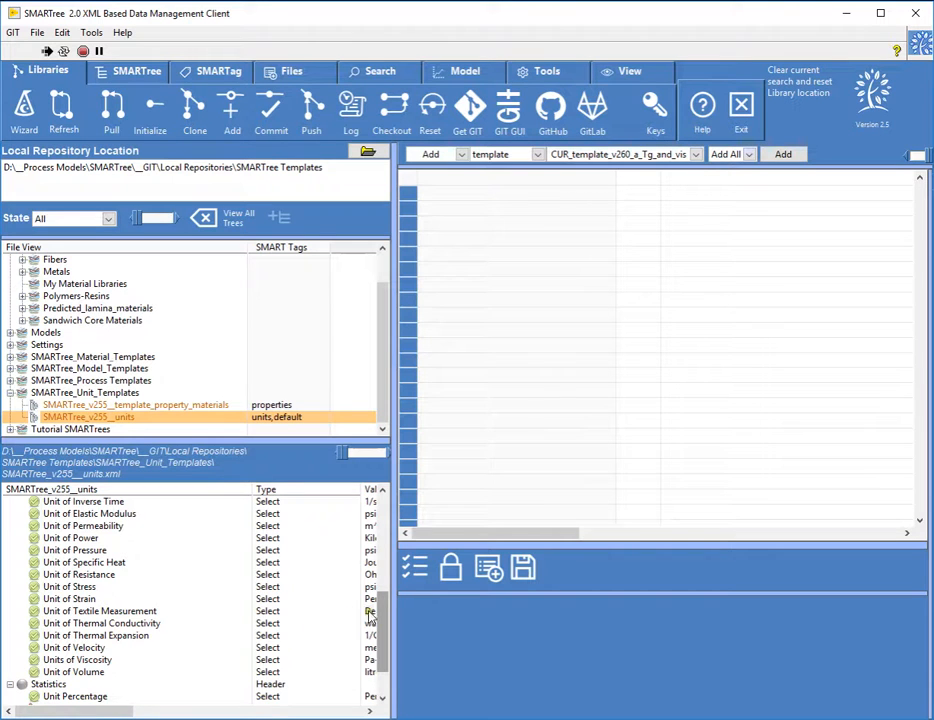
pyautogui.moveTo(381, 605); pyautogui.dragTo(386, 495)
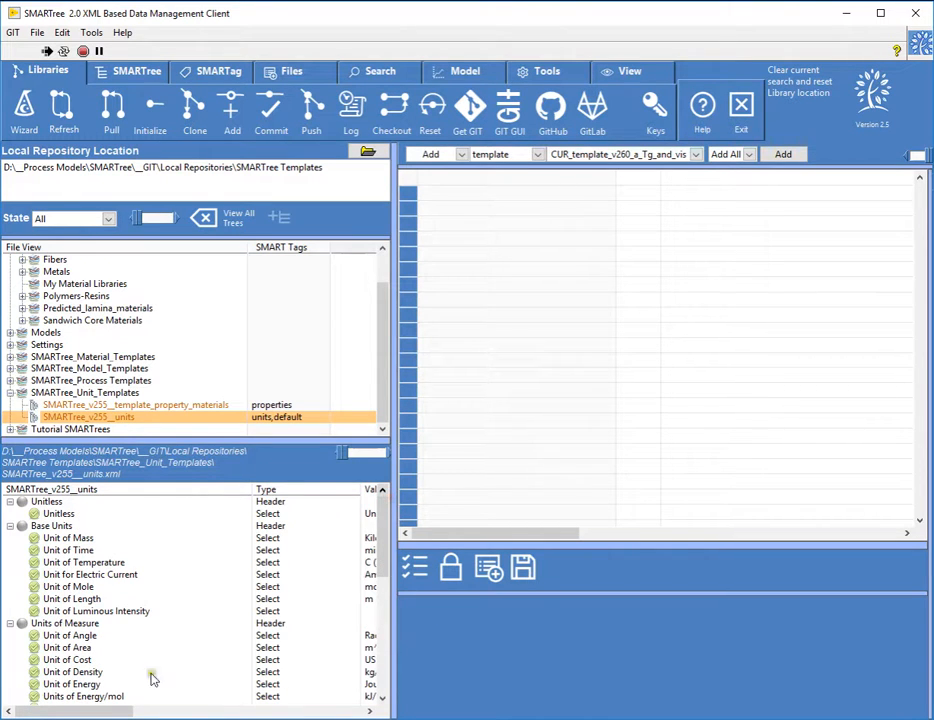
# Add a Select element to the empty tree using the Unit of Stress preselection
pyautogui.click(459, 154)
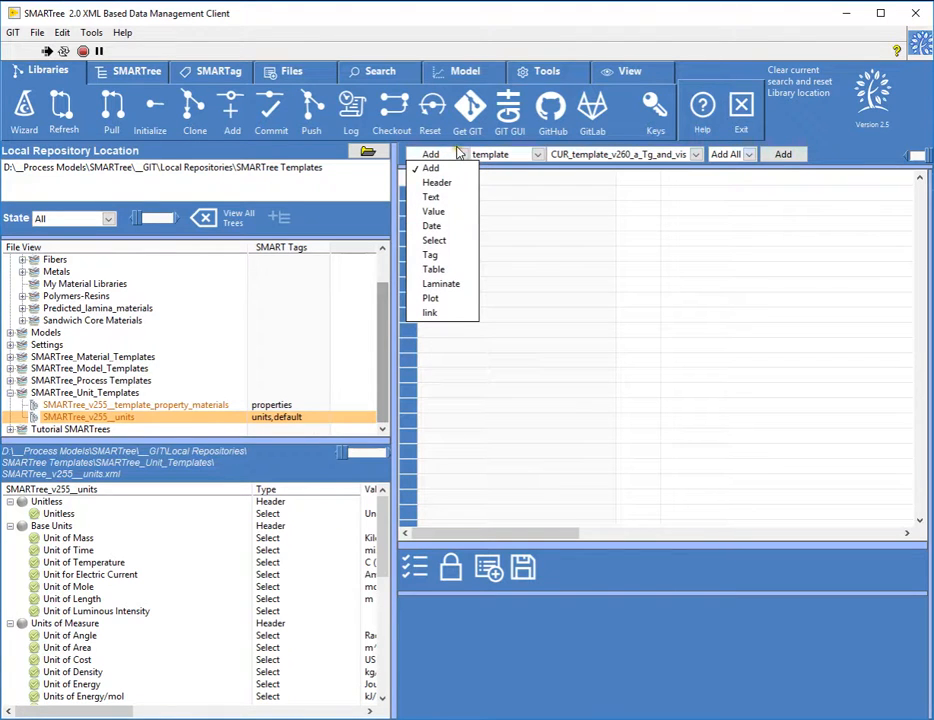
pyautogui.click(467, 245)
pyautogui.click(300, 212)
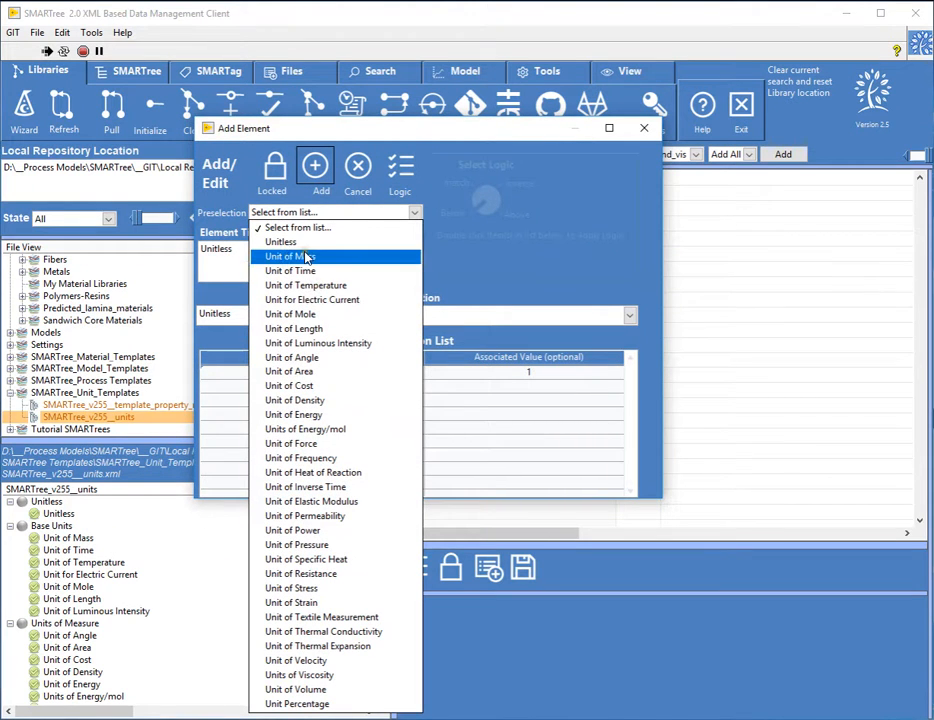
pyautogui.click(328, 589)
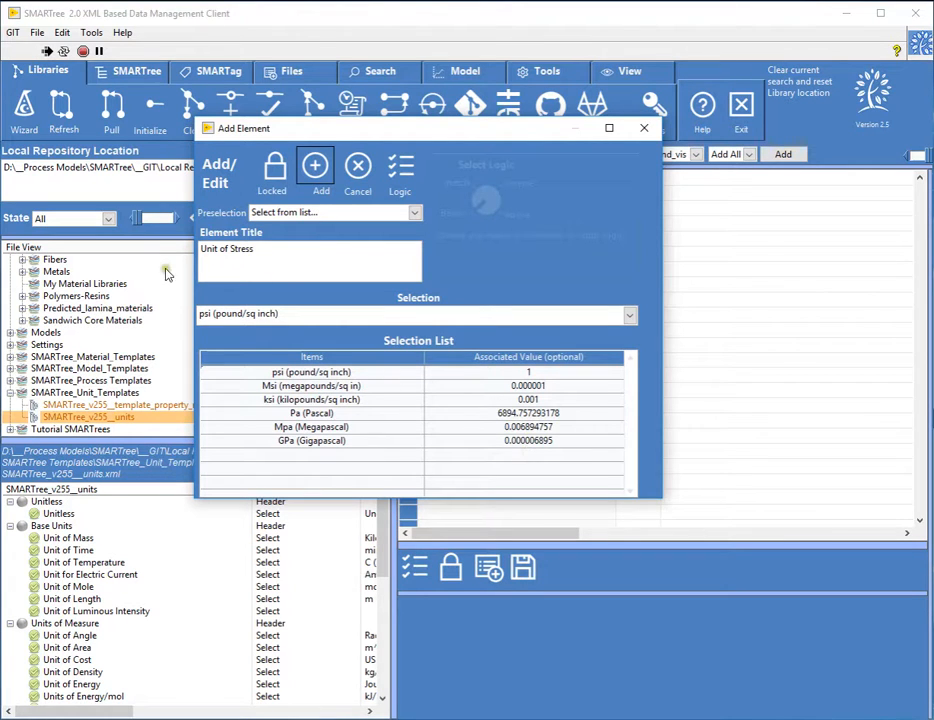
pyautogui.click(323, 170)
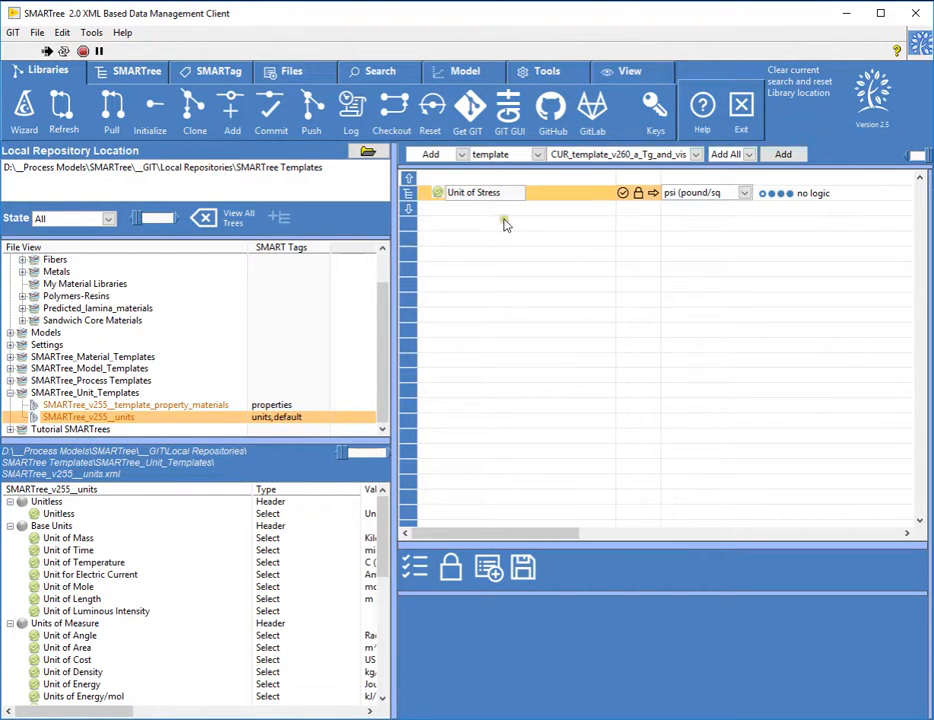
pyautogui.click(445, 155)
pyautogui.click(440, 169)
pyautogui.moveTo(204, 440); pyautogui.dragTo(195, 464)
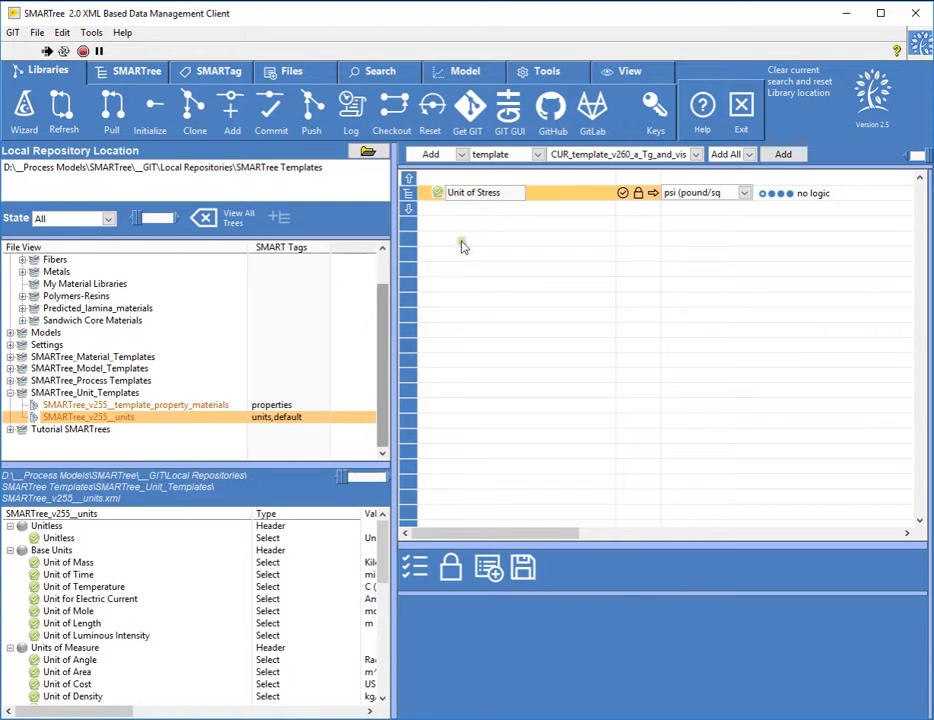
# Set the SMARTree_v255__template_property_materials file as a default tree and check the element types that can be added
pyautogui.click(133, 406)
pyautogui.rightClick(146, 403)
pyautogui.moveTo(188, 457)
pyautogui.click(258, 467)
pyautogui.moveTo(100, 113); pyautogui.dragTo(835, 155)
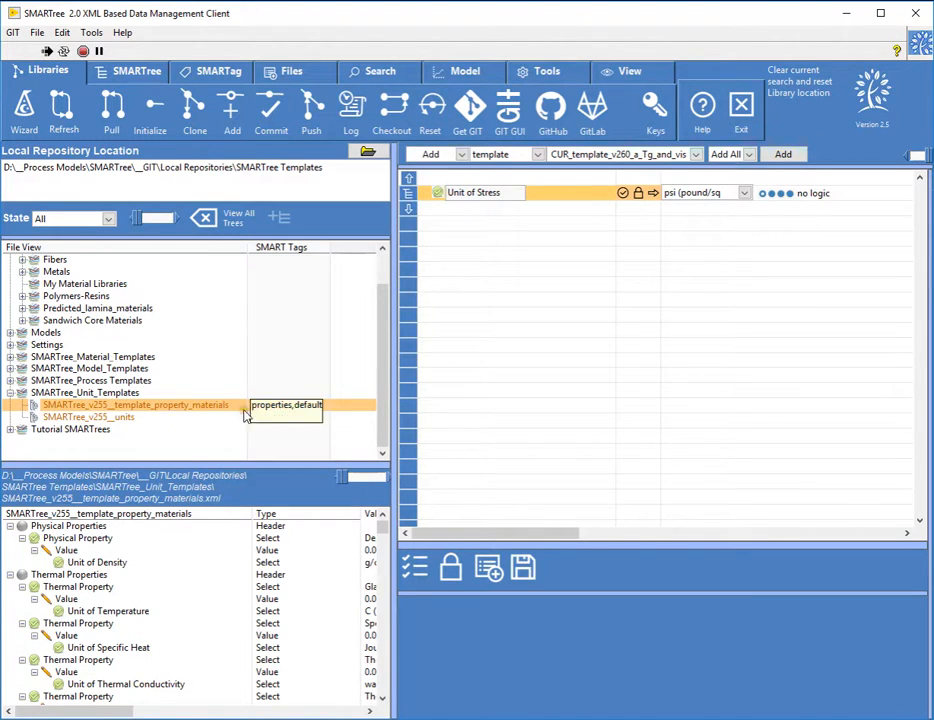
pyautogui.click(432, 155)
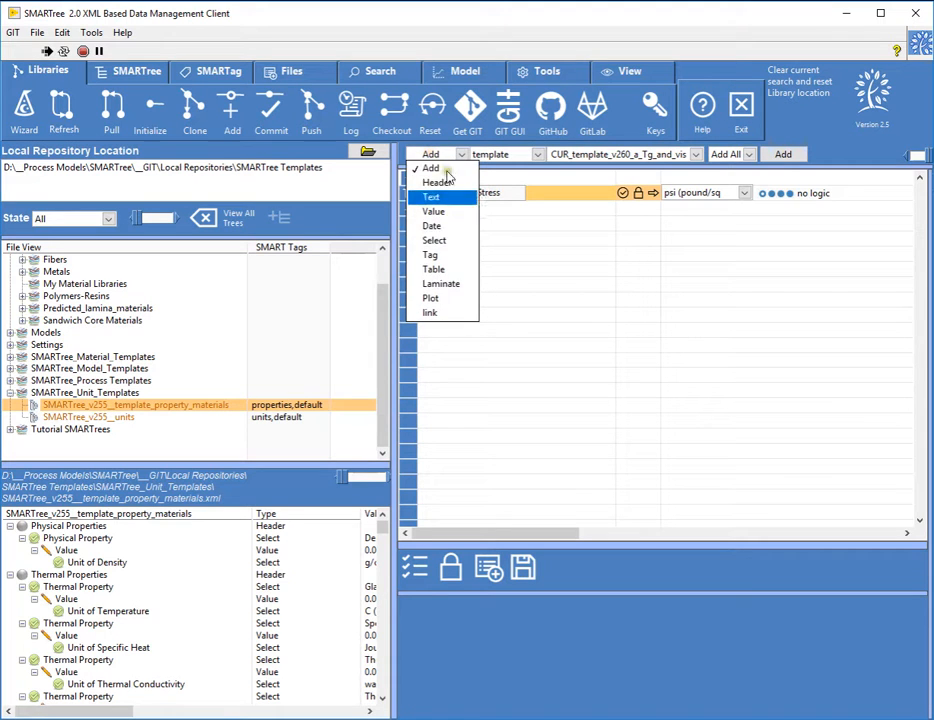
pyautogui.click(430, 17)
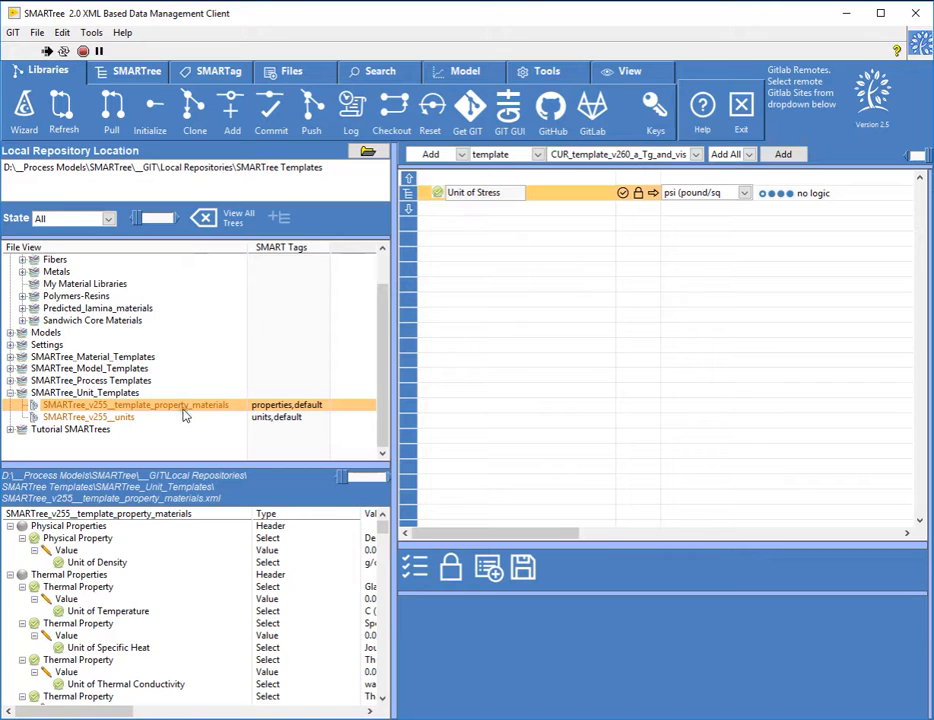
# Choose the composite tag, the E_Glass_Epoxy(M10E_3783) tree and Level 2 as the source for adding items
pyautogui.click(537, 157)
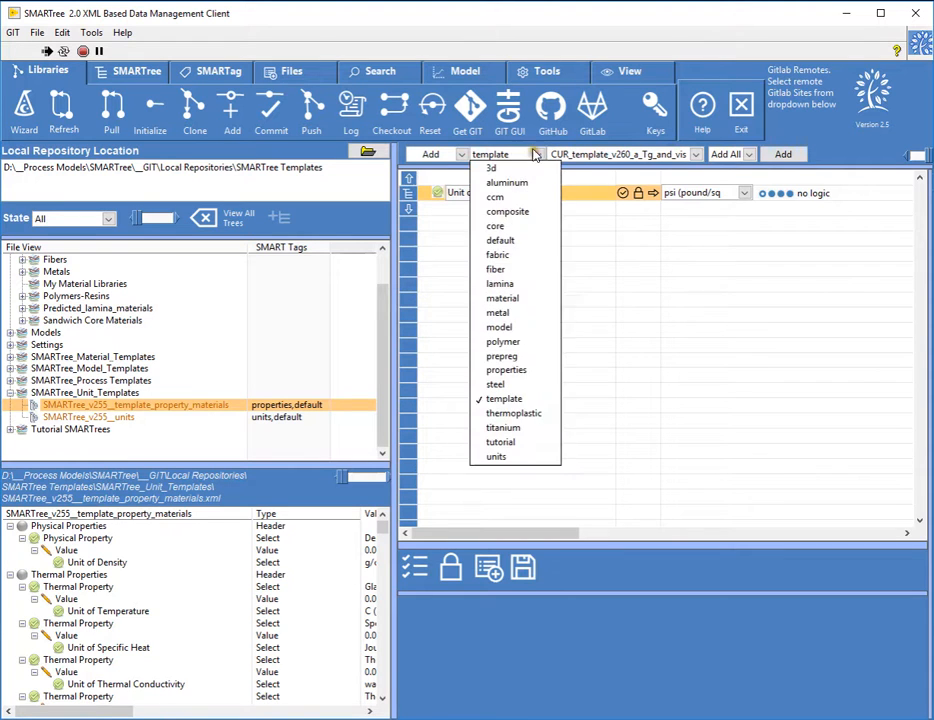
pyautogui.click(508, 213)
pyautogui.click(590, 154)
pyautogui.click(612, 298)
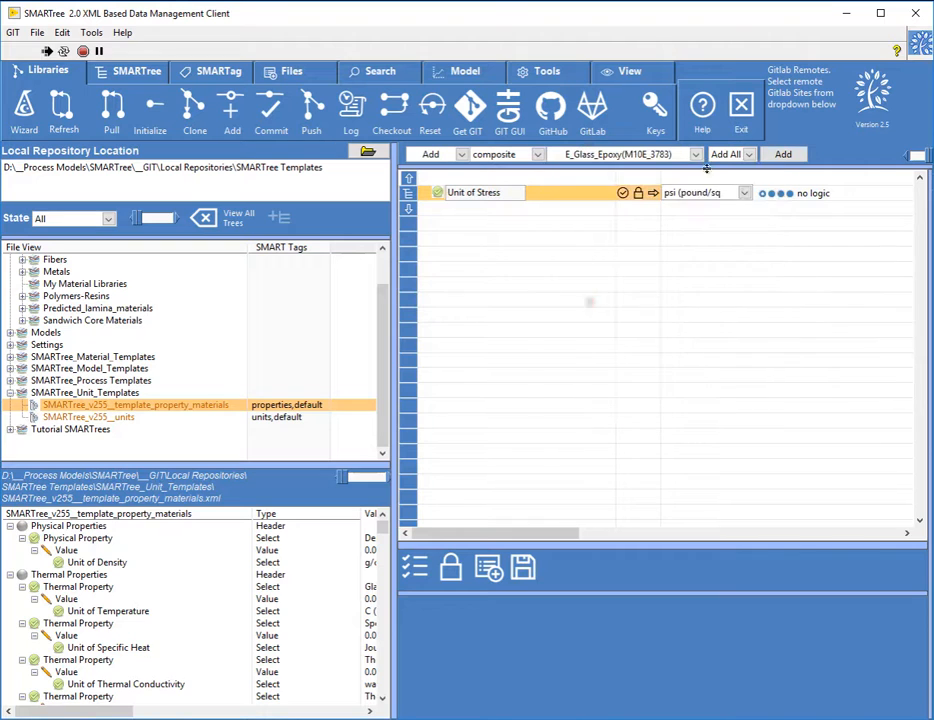
pyautogui.click(728, 155)
pyautogui.click(740, 196)
pyautogui.click(778, 155)
# Review the list of element types available for adding to the tree
pyautogui.click(430, 157)
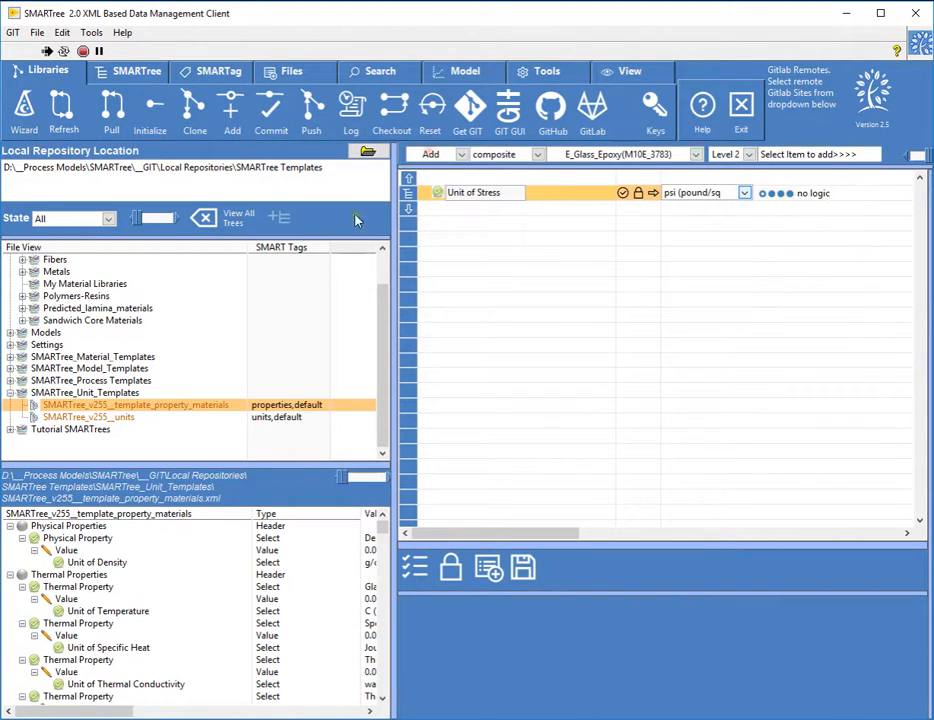
pyautogui.click(426, 156)
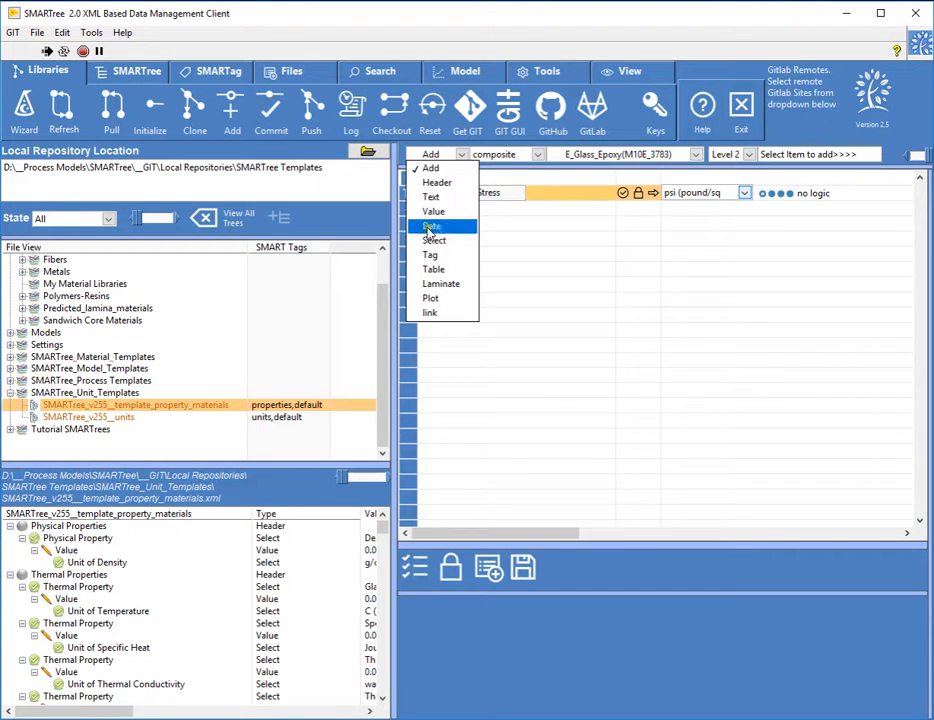
pyautogui.click(430, 167)
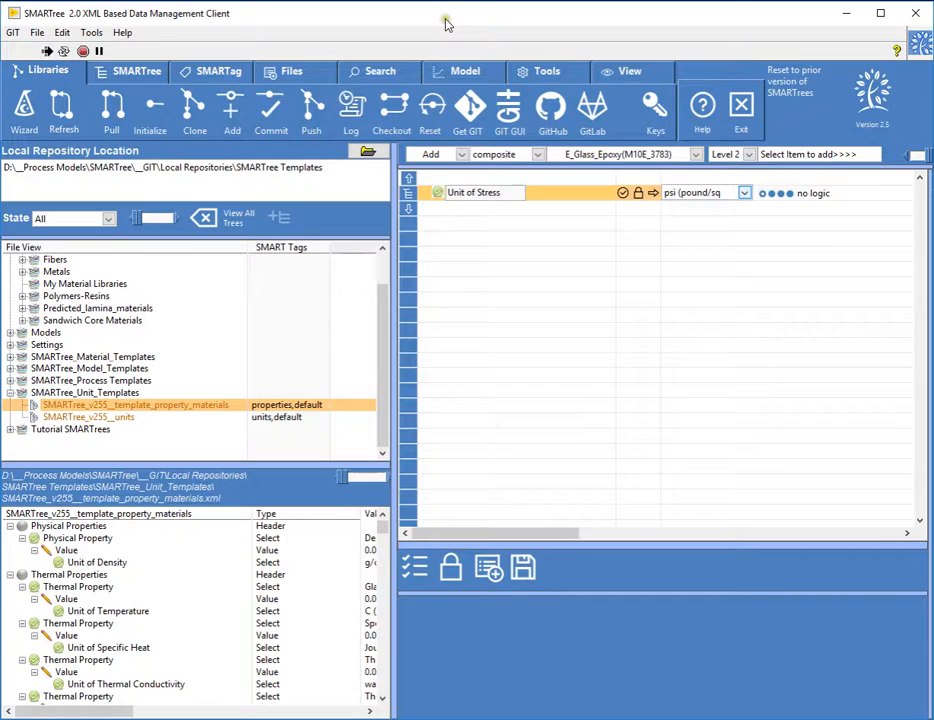